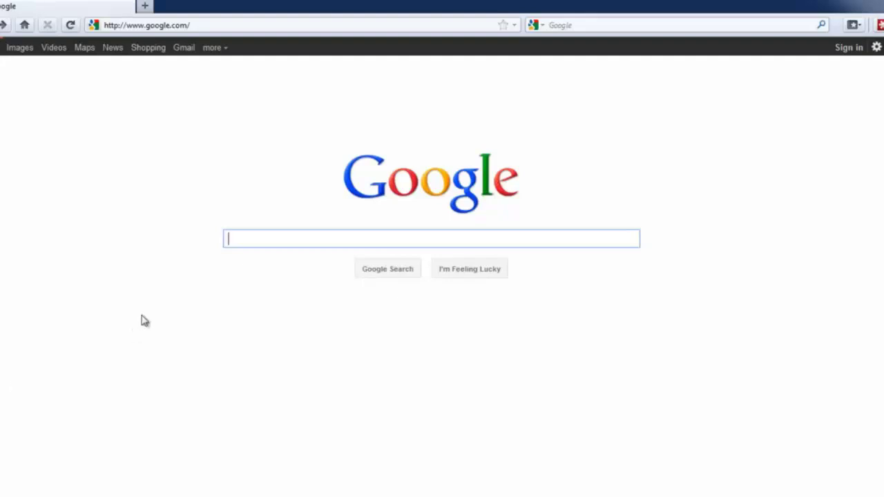
- Load the Data Recovery Pro product page in Firefox and scroll through it
{"action": "left_click", "coordinate": [174, 26]}
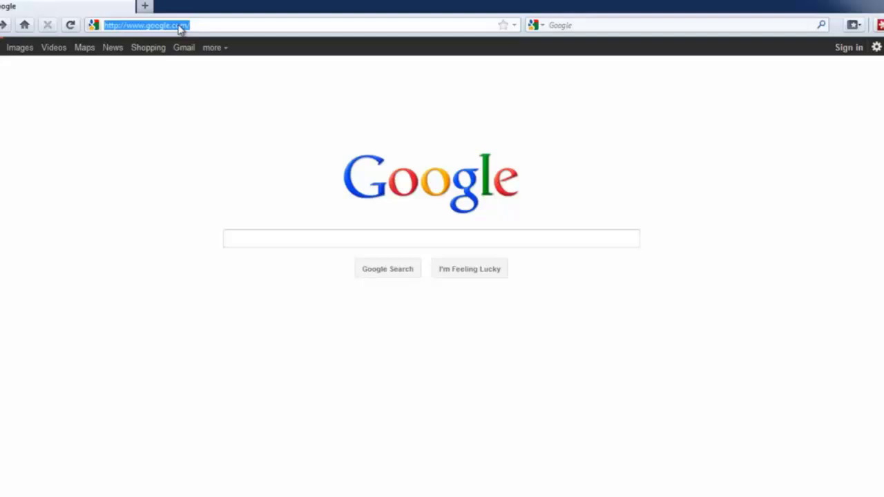
{"action": "type", "text": "amaz"}
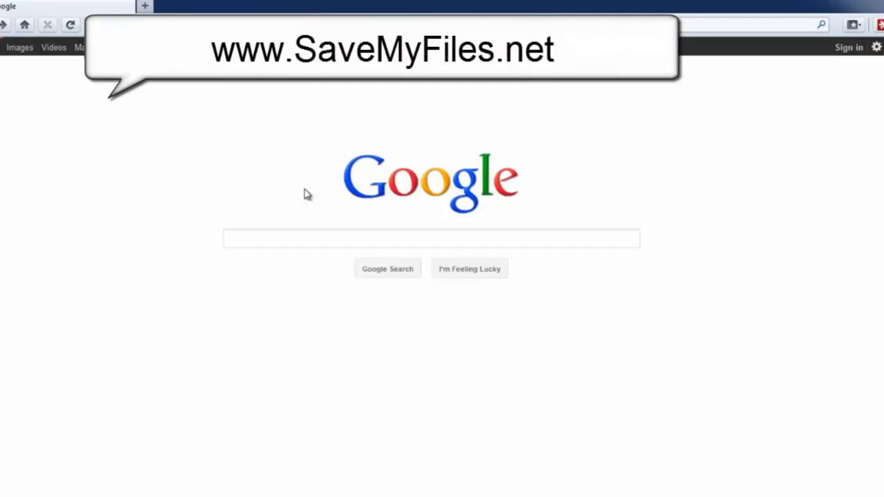
{"action": "key", "text": "Return"}
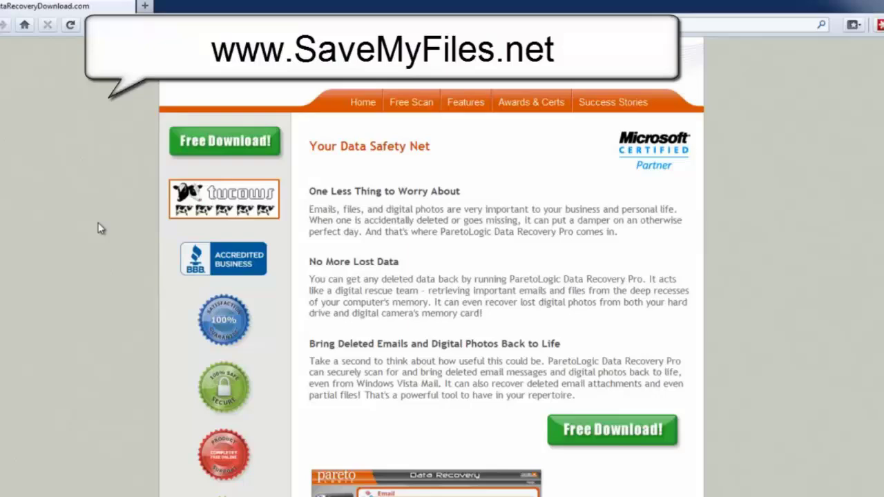
{"action": "scroll", "coordinate": [45, 245], "scroll_direction": "down", "scroll_amount": 3}
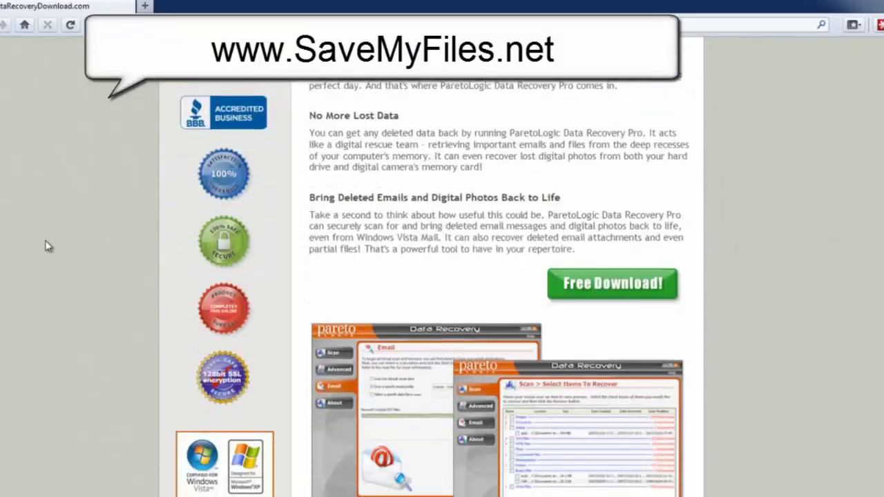
{"action": "scroll", "coordinate": [375, 302], "scroll_direction": "down", "scroll_amount": 3}
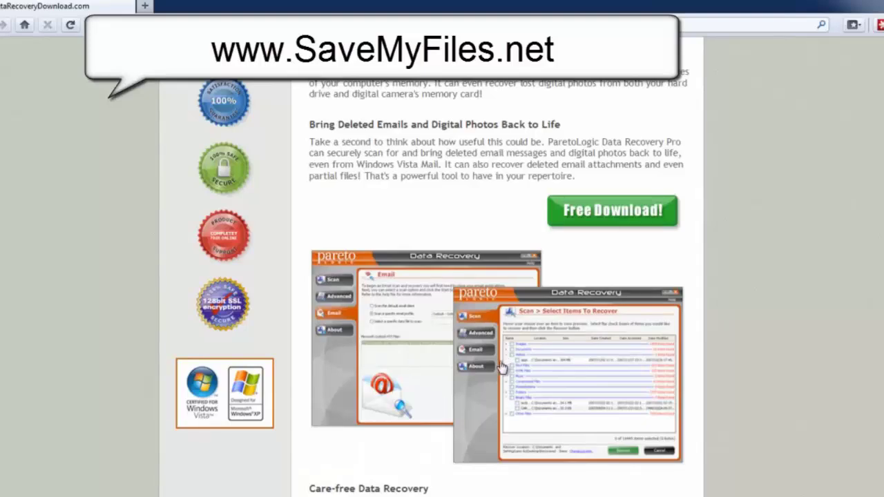
{"action": "scroll", "coordinate": [393, 201], "scroll_direction": "down", "scroll_amount": 1}
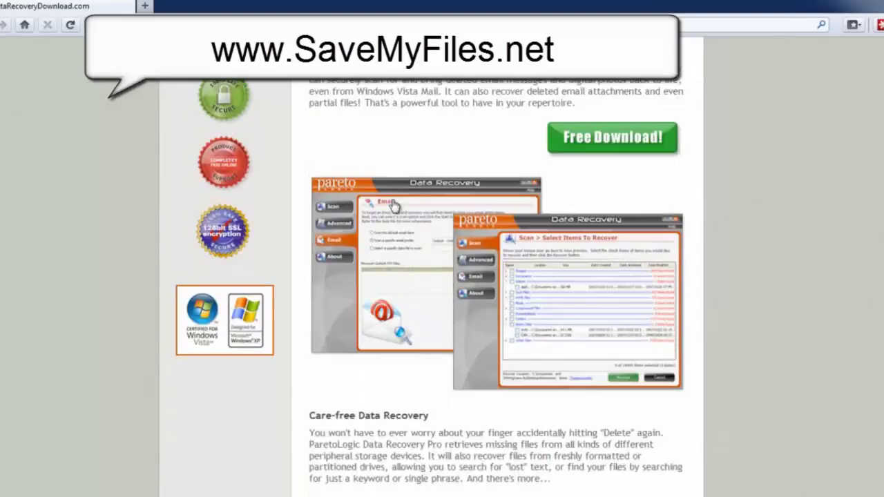
{"action": "scroll", "coordinate": [483, 226], "scroll_direction": "up", "scroll_amount": 1}
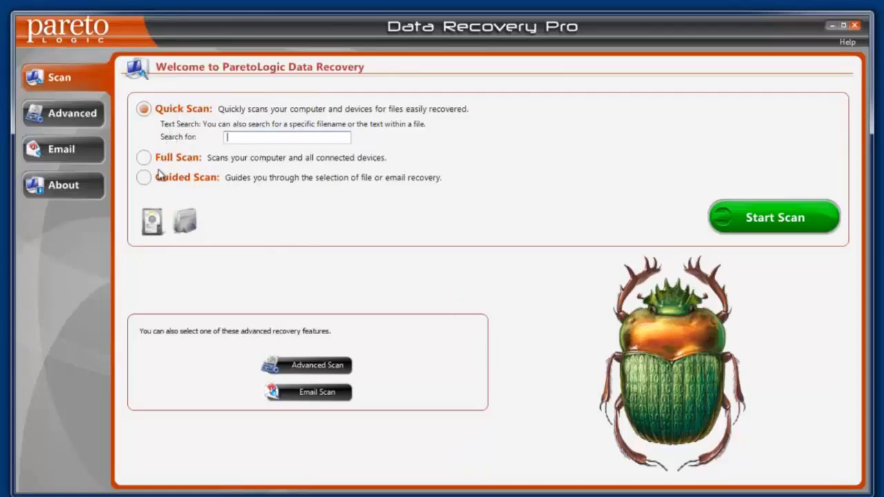
- Show the Advanced scan options and widen the Volume Name column to read drives like My Book (K:)
{"action": "left_click", "coordinate": [64, 116]}
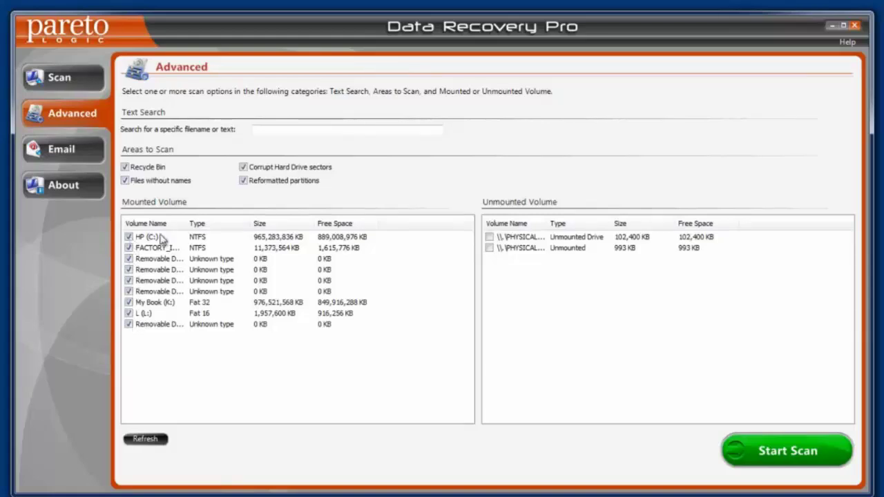
{"action": "left_click_drag", "start_coordinate": [187, 223], "coordinate": [241, 223]}
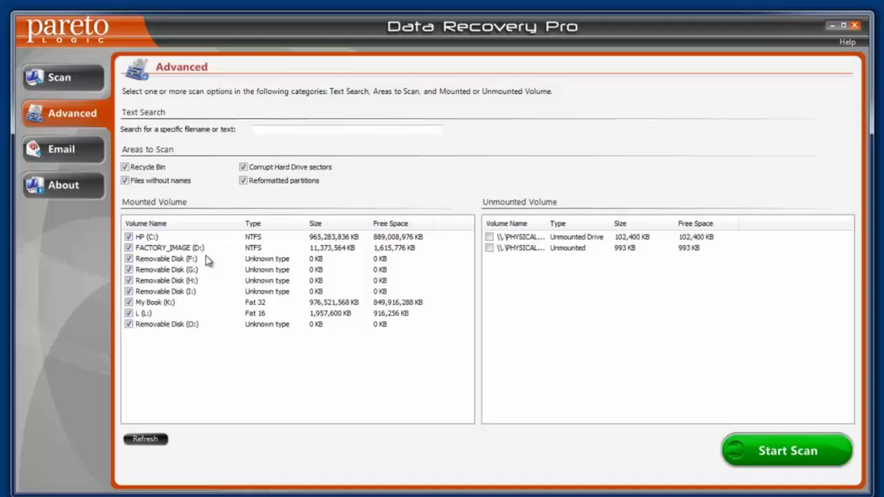
{"action": "left_click", "coordinate": [152, 307]}
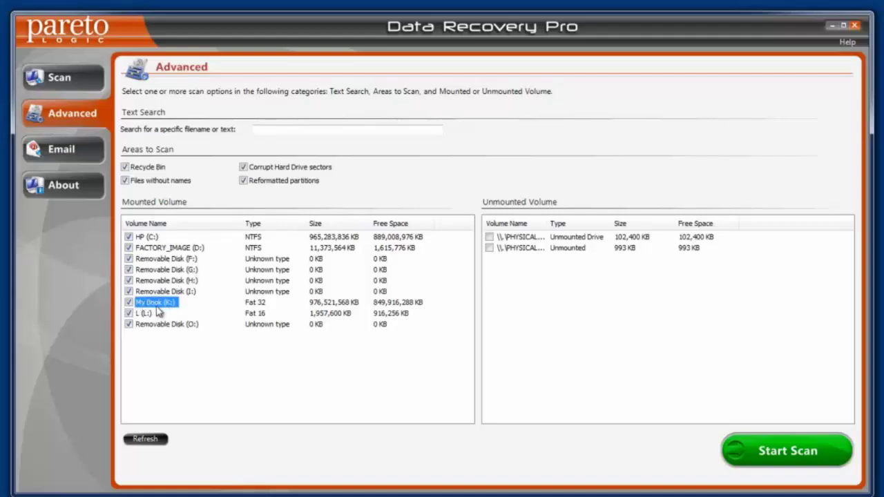
{"action": "left_click", "coordinate": [143, 313]}
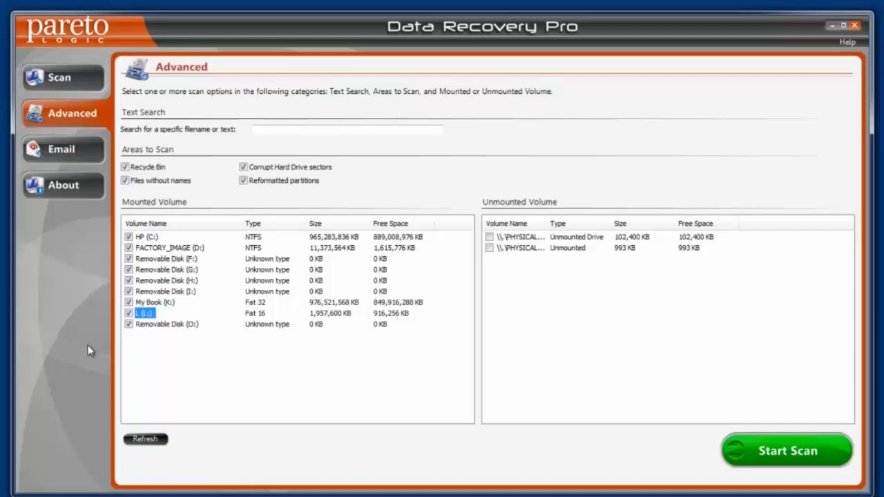
{"action": "left_click", "coordinate": [149, 360]}
- Try the Full Scan and Guided Scan modes on the scan page, then return to Advanced
{"action": "left_click", "coordinate": [61, 82]}
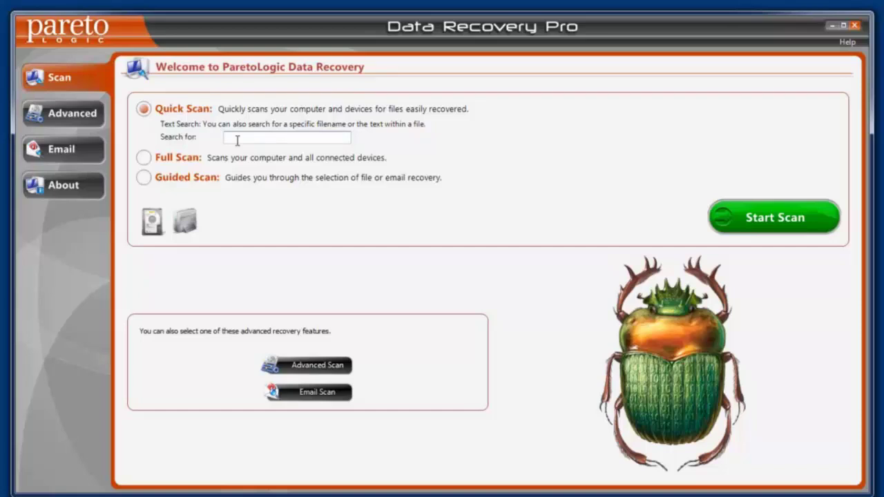
{"action": "left_click", "coordinate": [143, 157]}
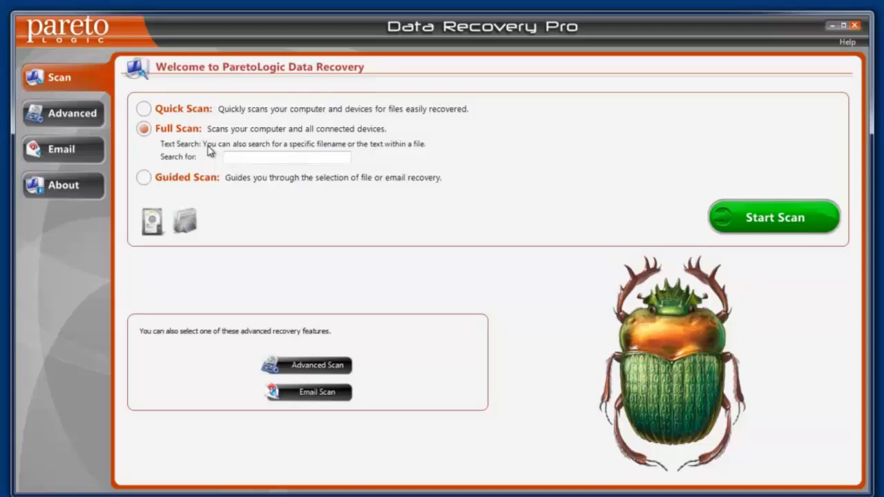
{"action": "left_click", "coordinate": [144, 179]}
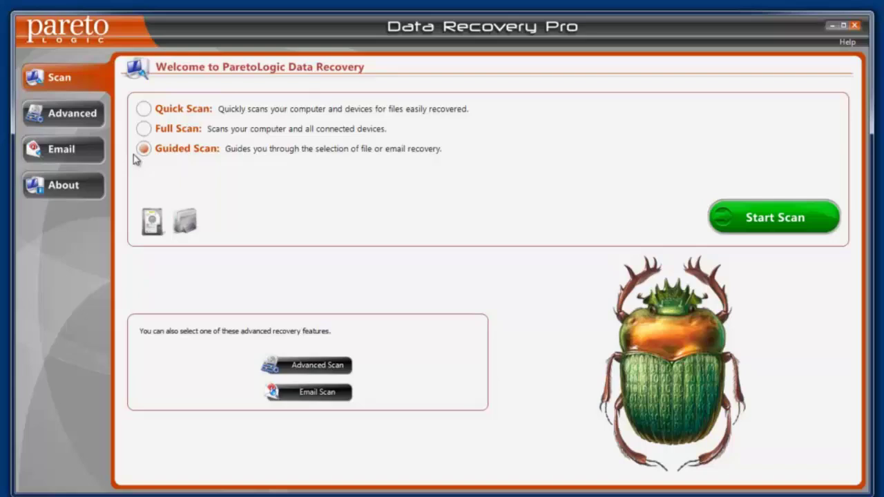
{"action": "left_click", "coordinate": [80, 122]}
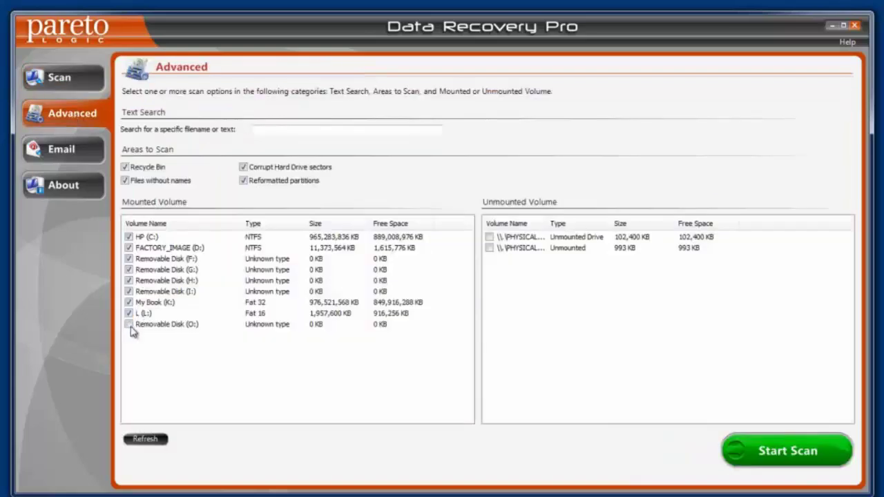
- Untick the three mounted volumes listed below HP (C:)
{"action": "left_click", "coordinate": [129, 302]}
{"action": "left_click", "coordinate": [129, 280]}
{"action": "left_click", "coordinate": [129, 258]}
- Start the HP (C:) scan and briefly expand, then collapse, the Images category
{"action": "left_click", "coordinate": [795, 453]}
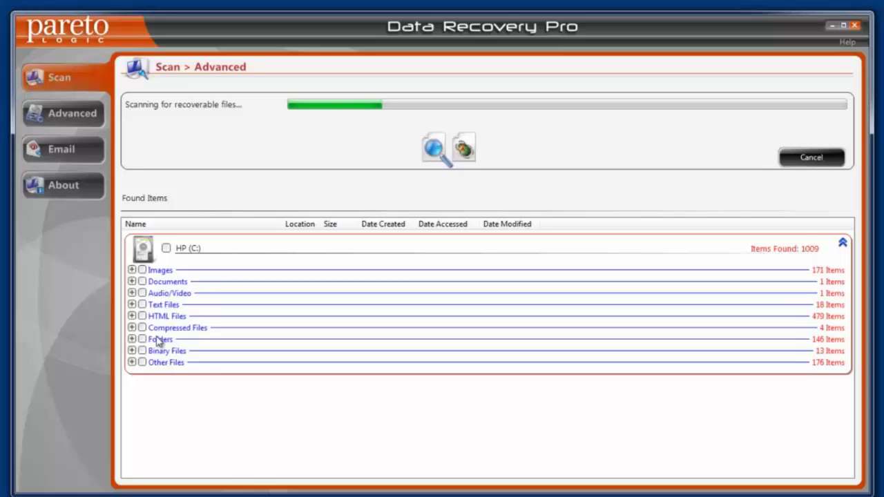
{"action": "left_click", "coordinate": [132, 270]}
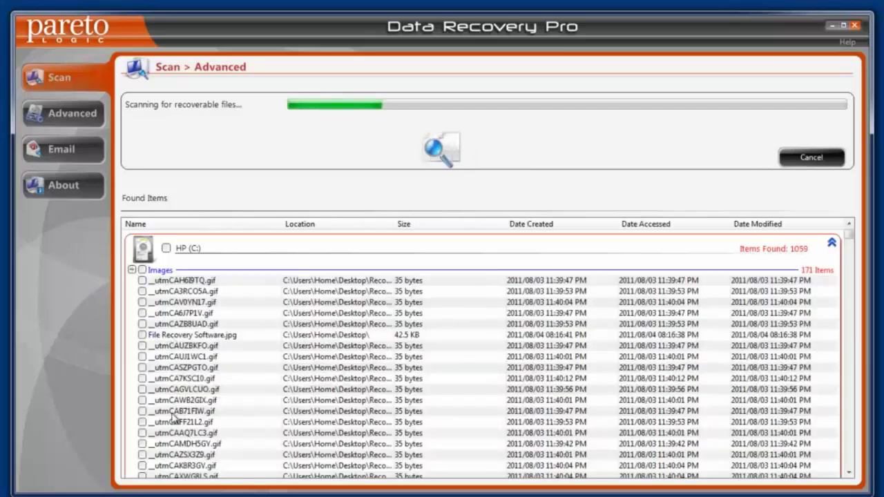
{"action": "left_click", "coordinate": [132, 270]}
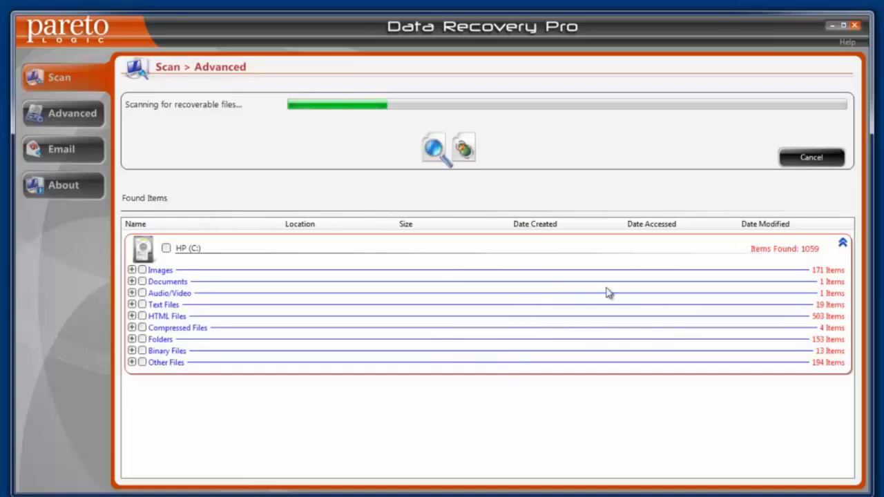
- Cancel the running scan to review the 1059 found items
{"action": "left_click", "coordinate": [812, 161]}
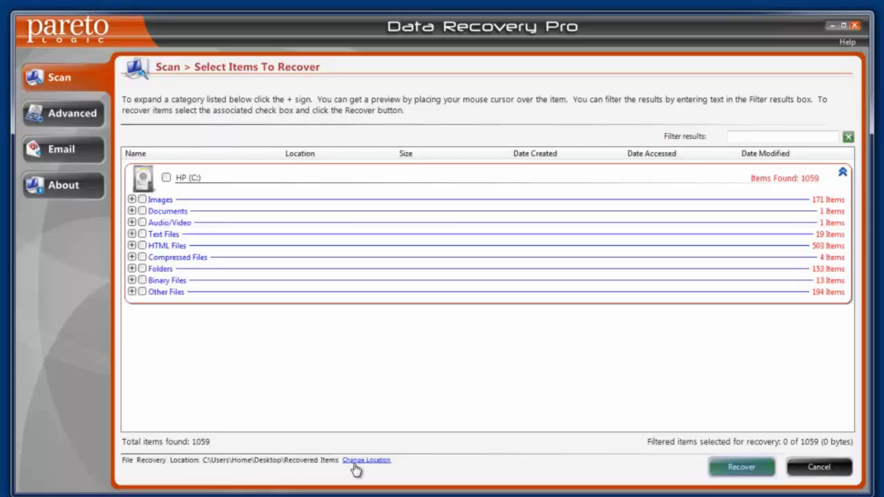
- Tick only the Images category (171 items) and recover it to the desktop Recovered Items folder
{"action": "left_click", "coordinate": [741, 470]}
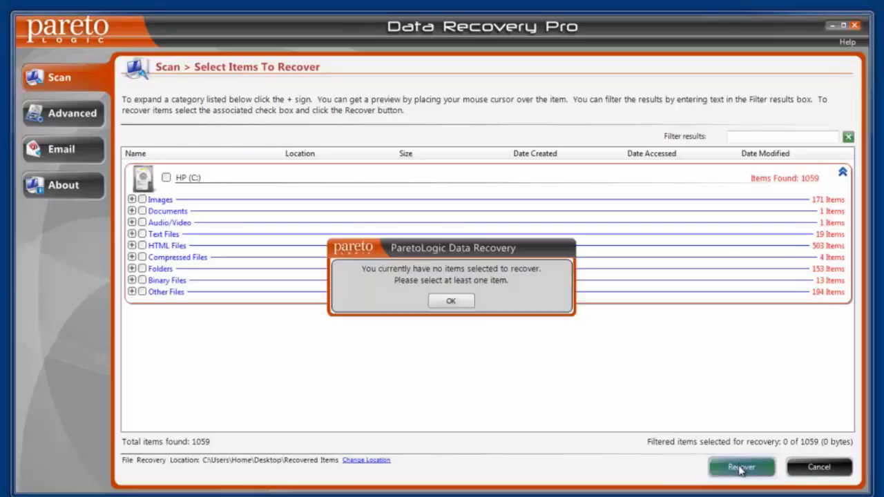
{"action": "left_click", "coordinate": [451, 301]}
{"action": "left_click", "coordinate": [165, 179]}
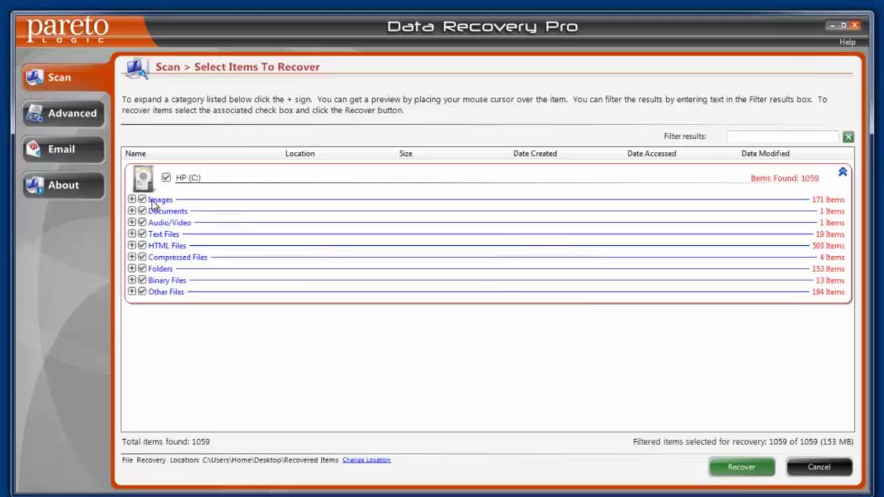
{"action": "left_click", "coordinate": [167, 179]}
{"action": "left_click", "coordinate": [142, 199]}
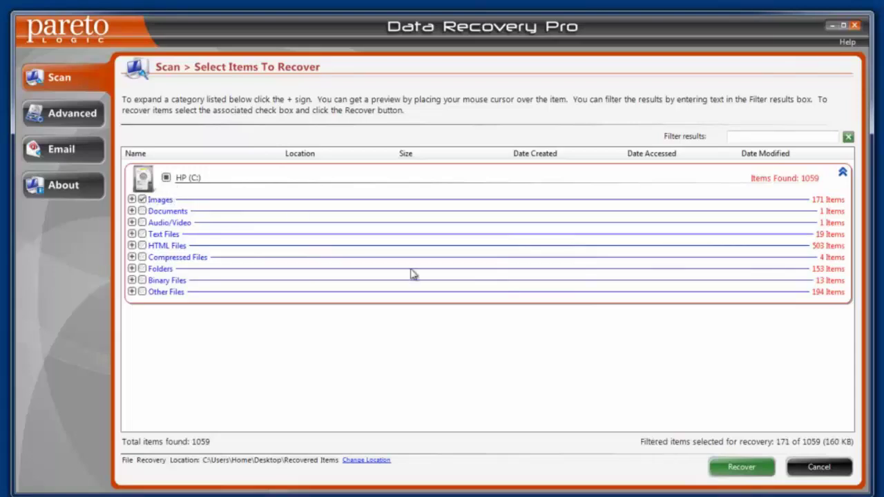
{"action": "left_click", "coordinate": [743, 469]}
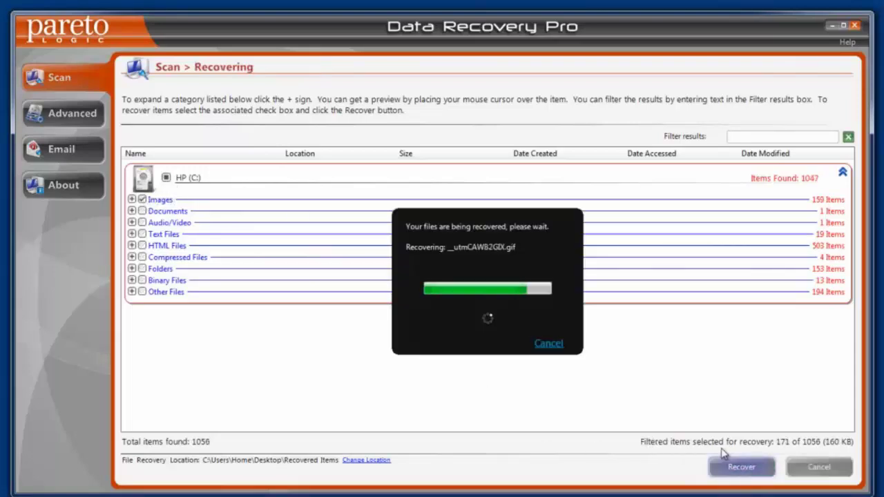